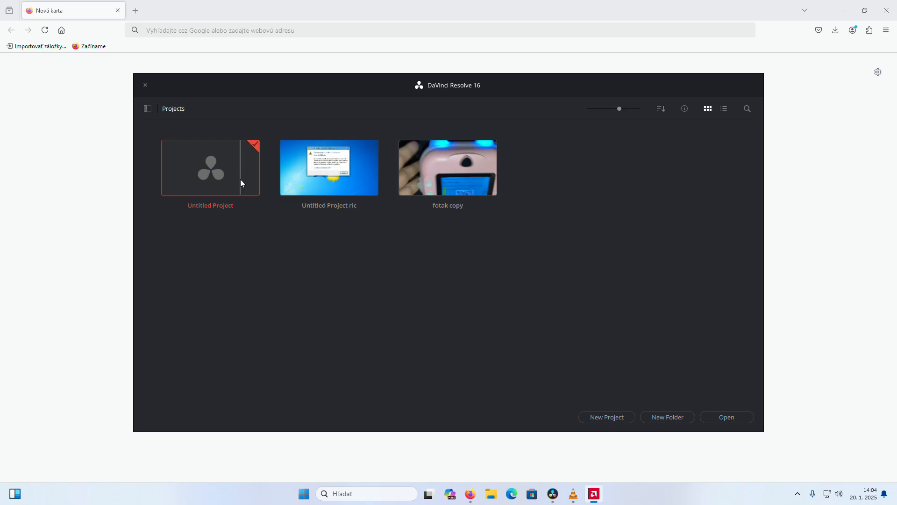
click(238, 181)
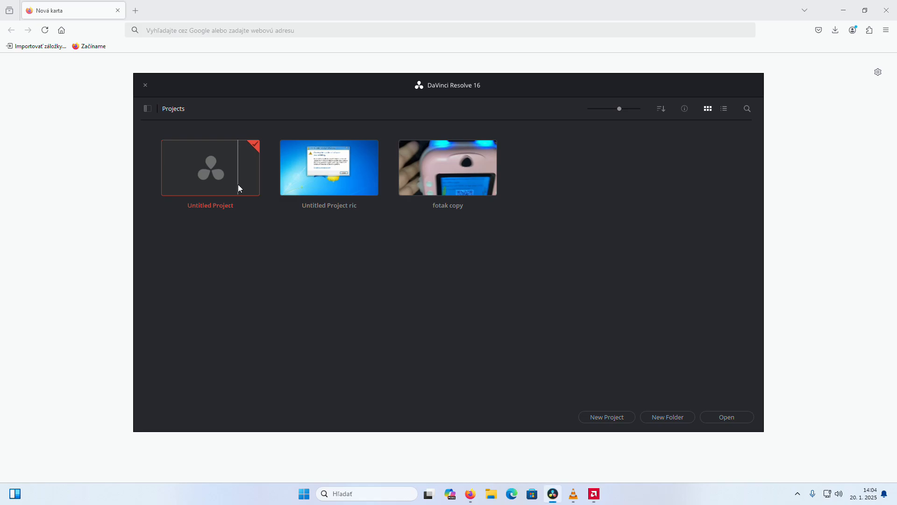
double_click(239, 179)
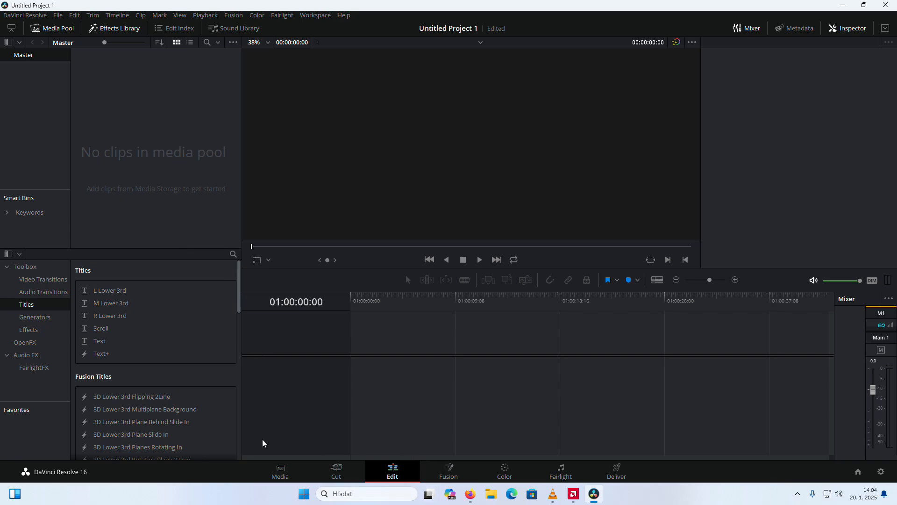
right_click(185, 173)
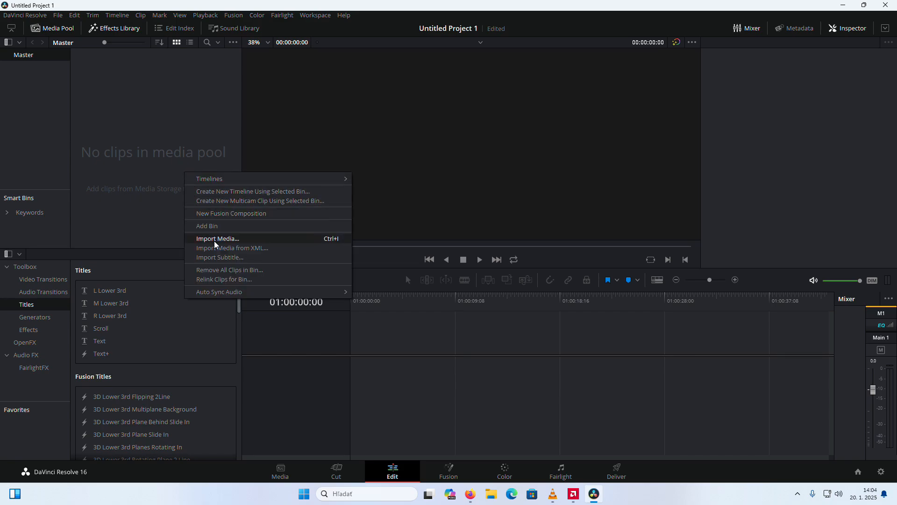
click(211, 239)
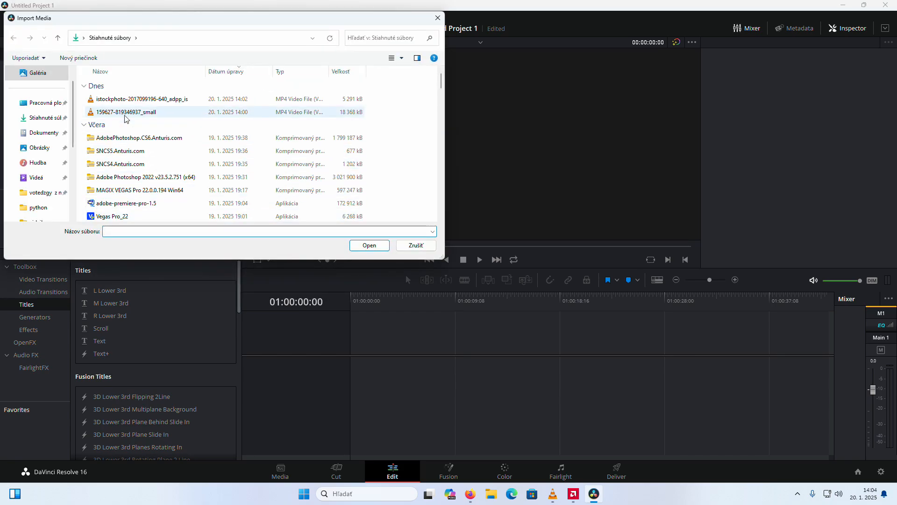
click(267, 100)
shift+click(255, 112)
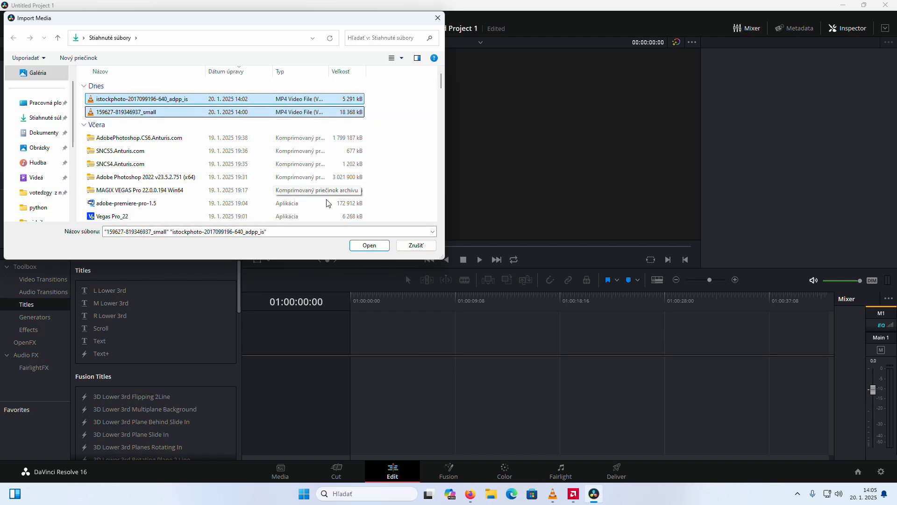
click(374, 246)
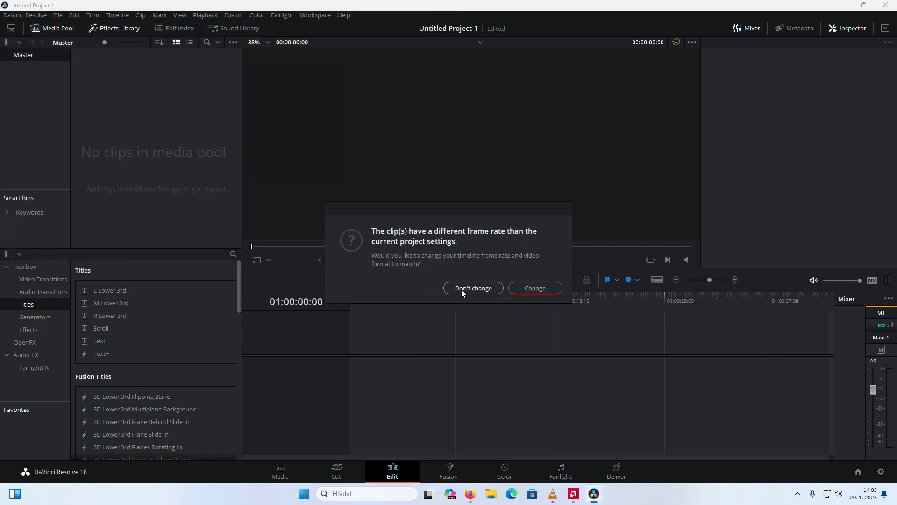
click(534, 288)
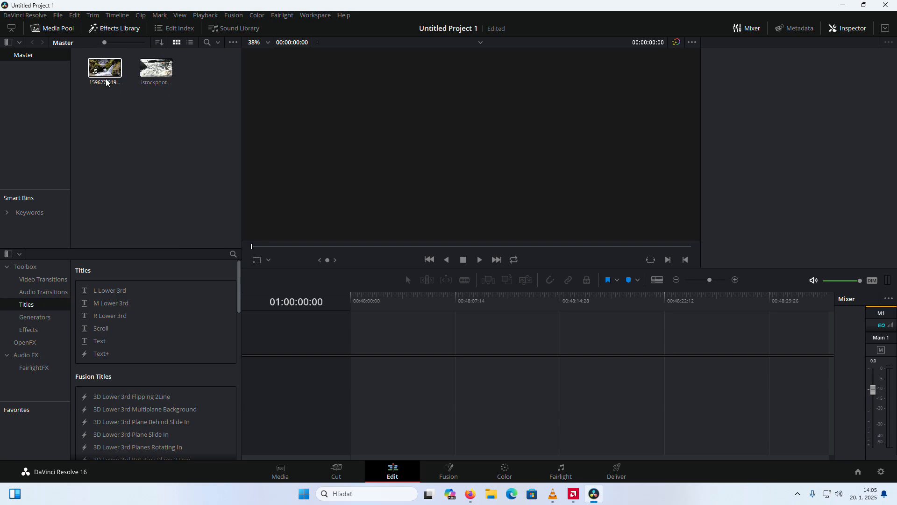
drag(105, 74, 374, 349)
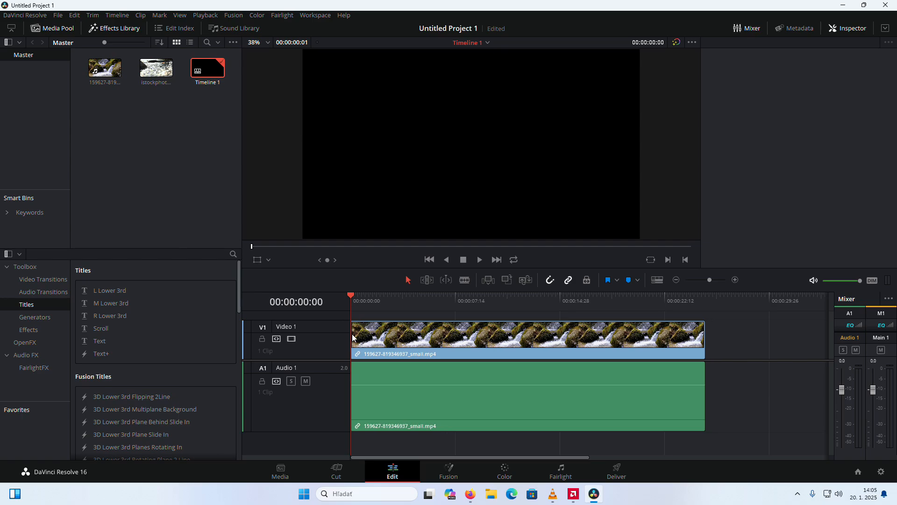
drag(153, 69, 709, 342)
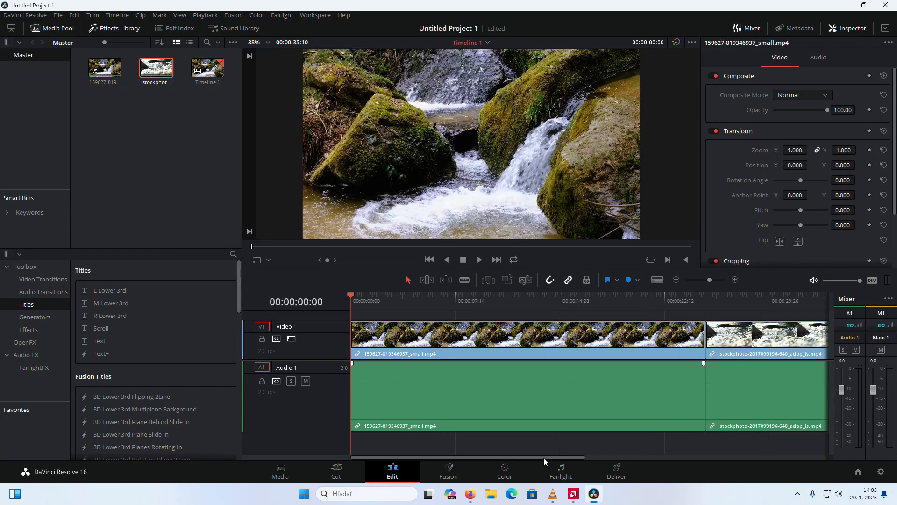
drag(543, 458, 616, 407)
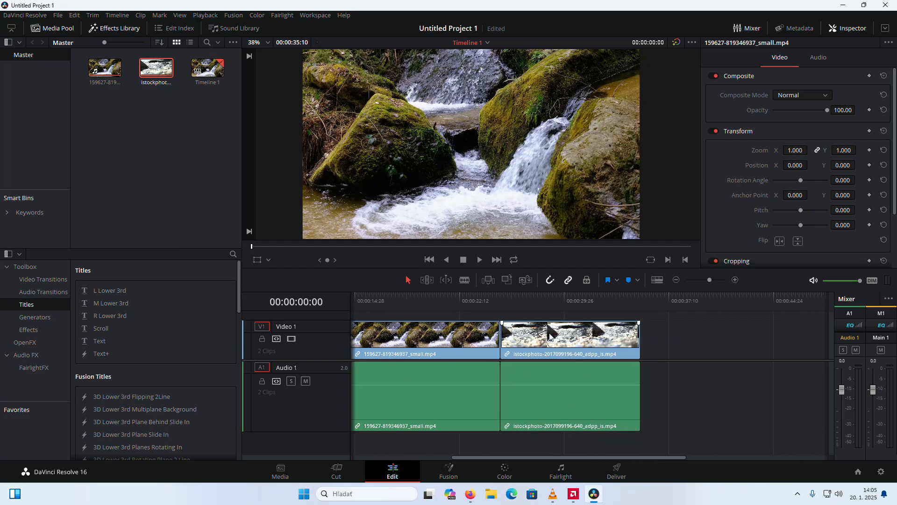
drag(599, 462, 476, 332)
drag(416, 299, 461, 309)
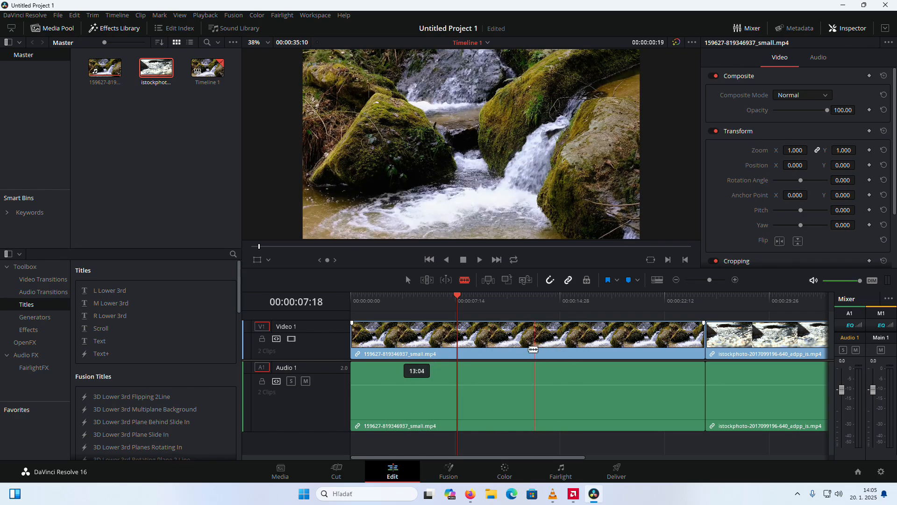
click(521, 349)
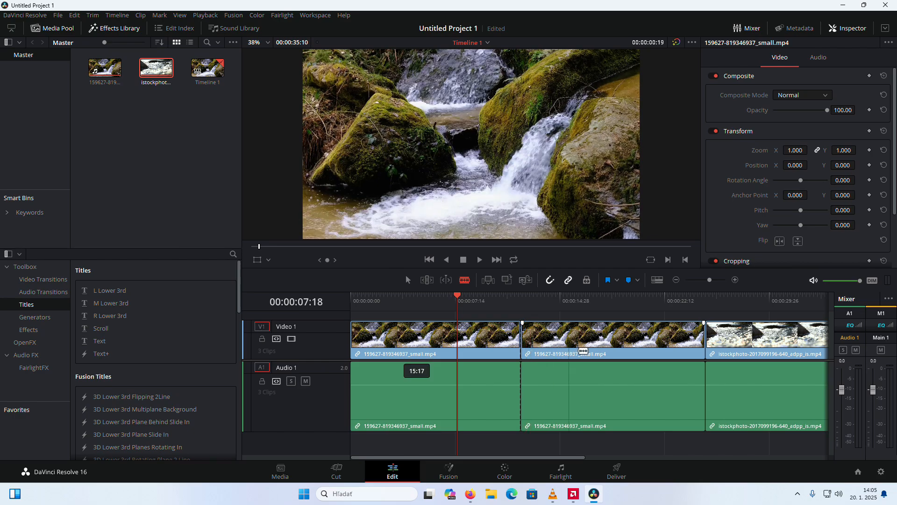
click(395, 357)
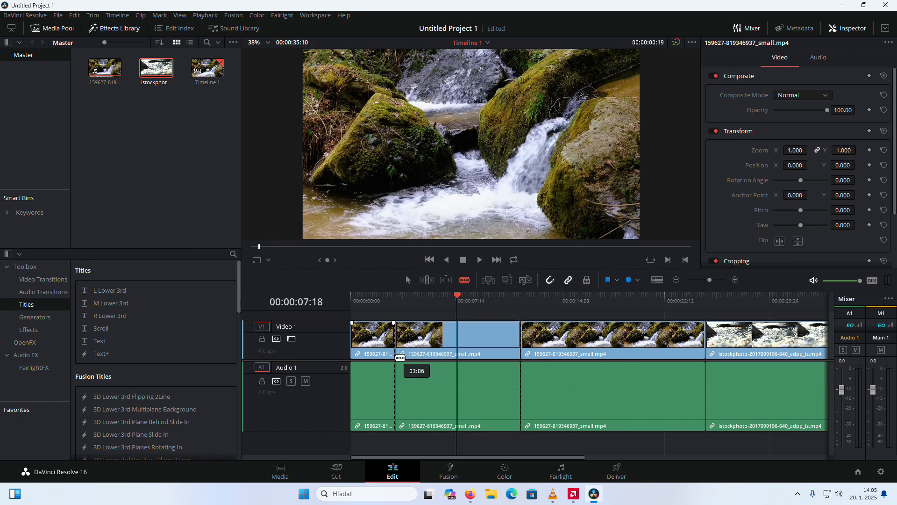
click(408, 280)
click(419, 347)
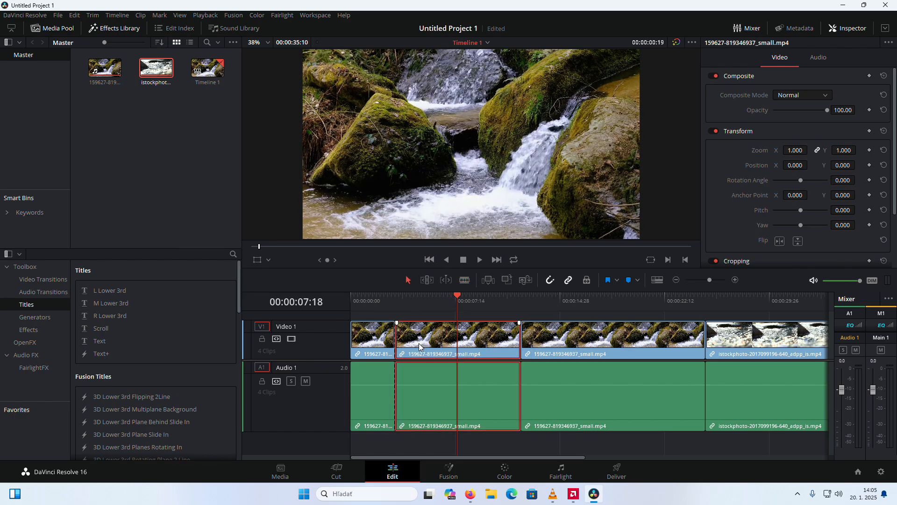
key(Delete)
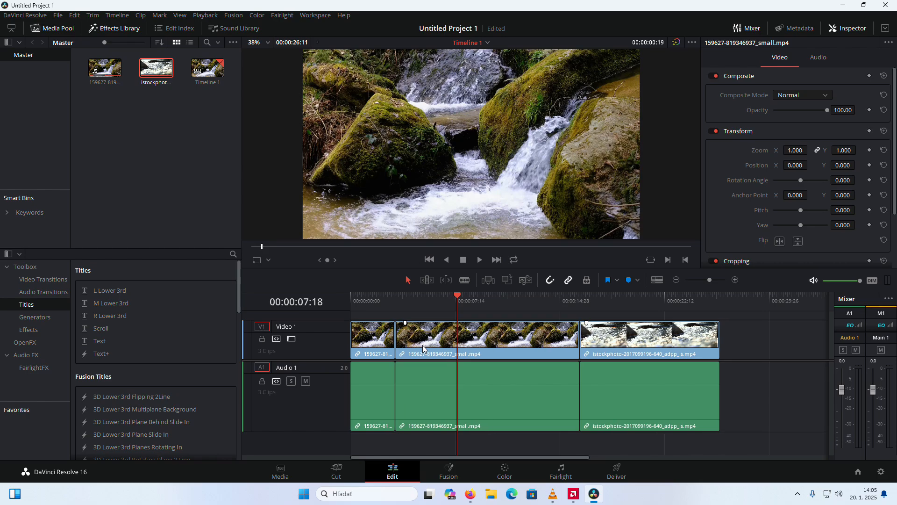
Play the timeline from its start to review the first clip segment
drag(458, 299, 385, 300)
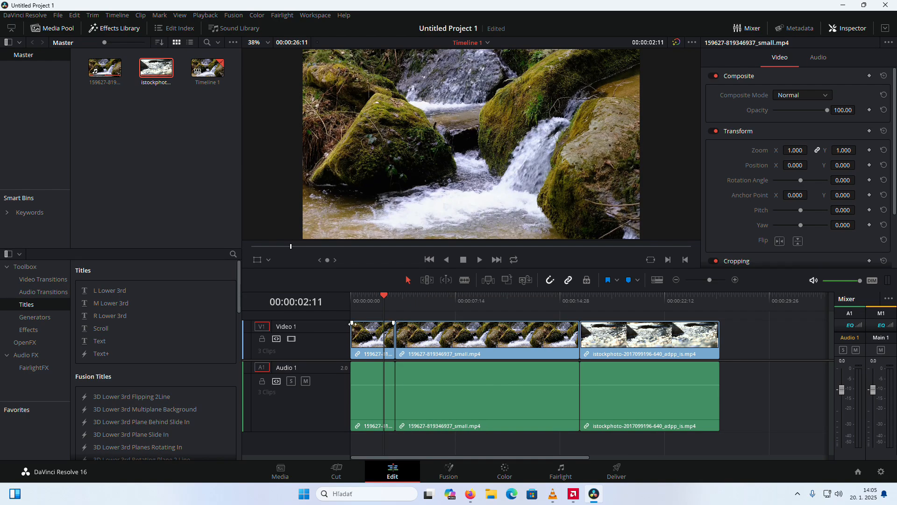
click(642, 338)
drag(383, 298, 345, 310)
key(space)
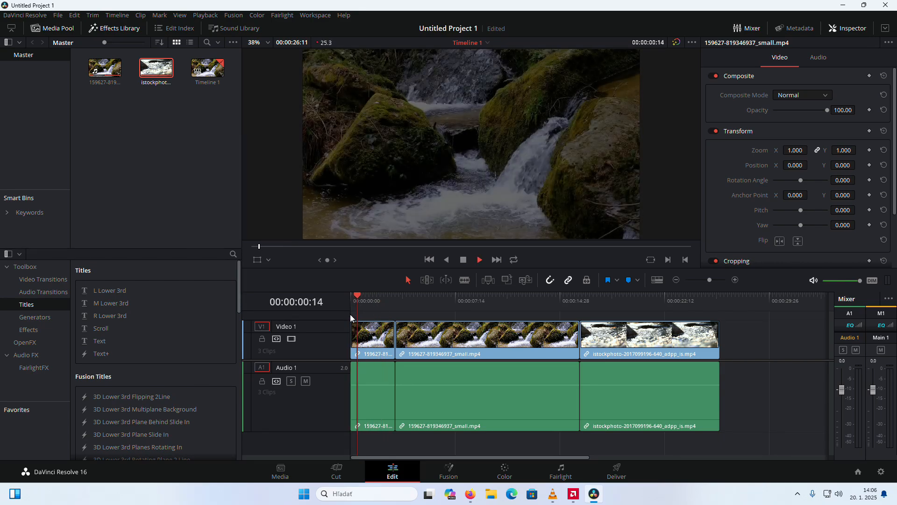
key(space)
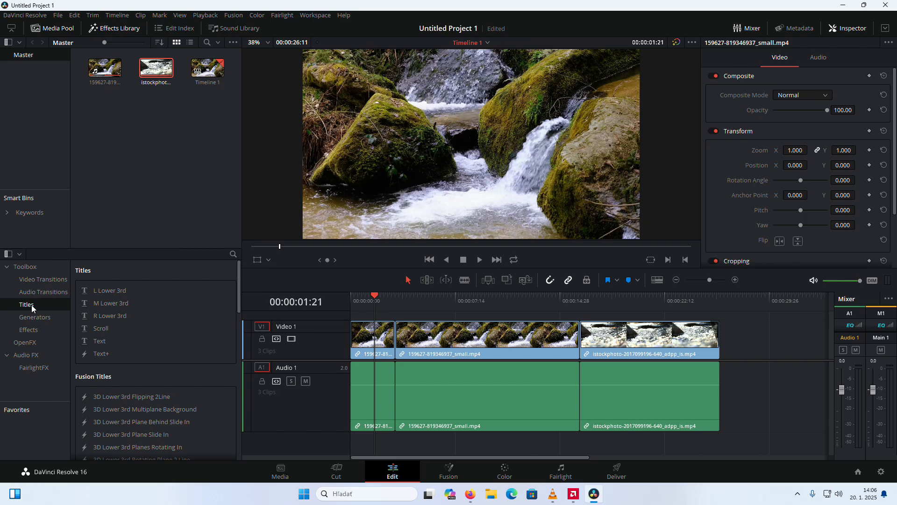
Add a Text title on a new video track above the second clip segment, starting at about 7 s, and play into it
drag(98, 343, 496, 320)
drag(378, 298, 406, 297)
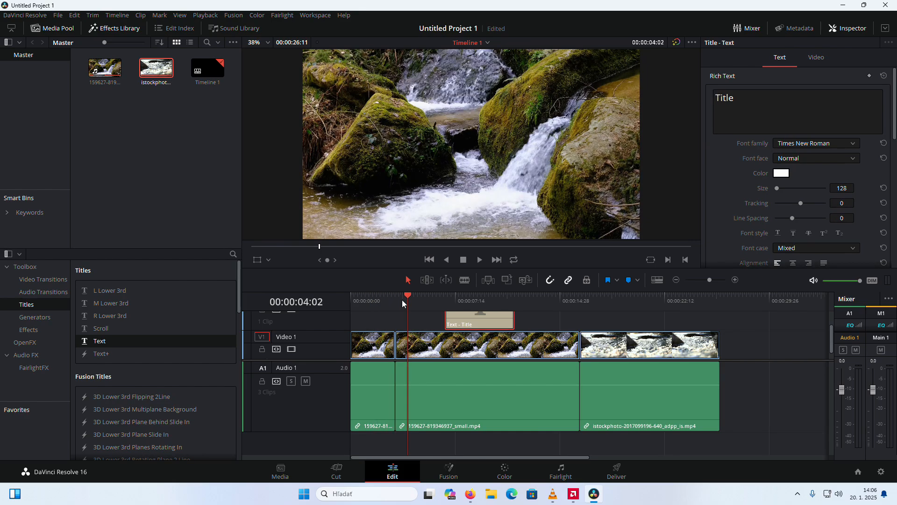
scroll(360, 329, up, 2)
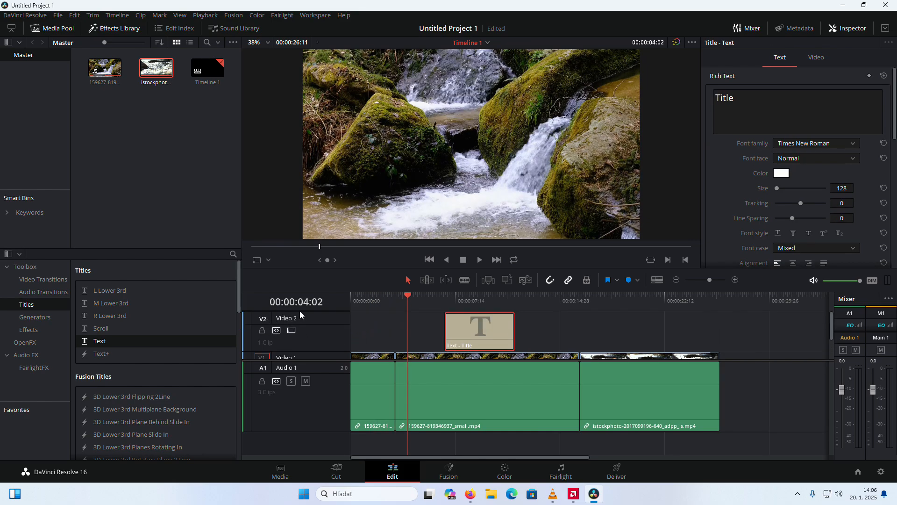
scroll(375, 323, down, 3)
scroll(447, 316, up, 3)
key(space)
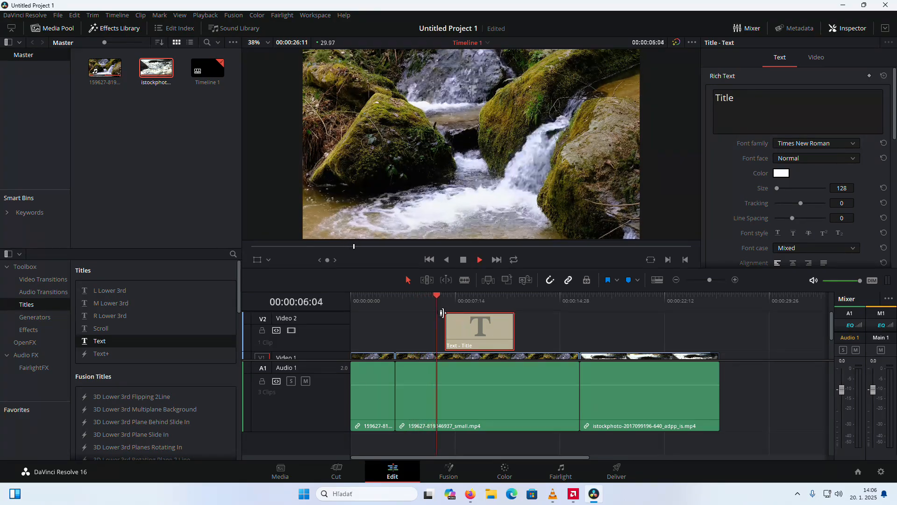
key(space)
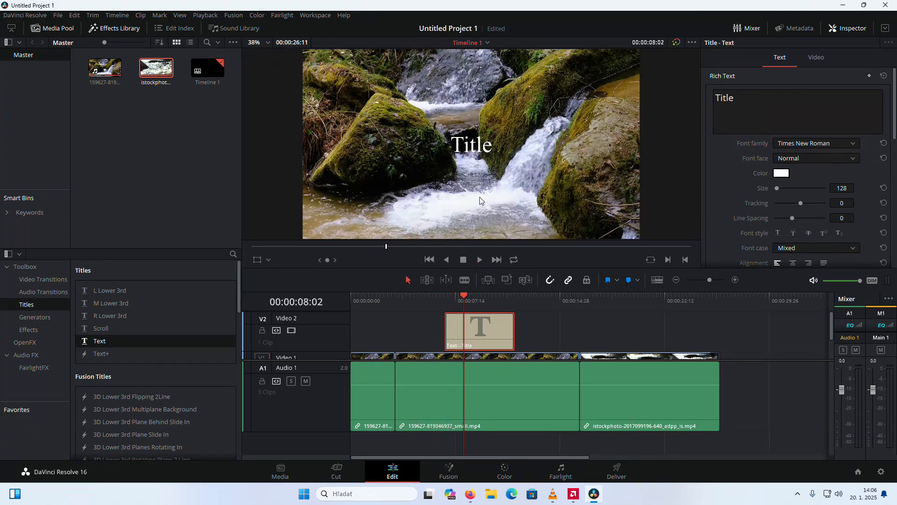
Replace the title's text with "nature waterfall"
click(473, 159)
double_click(485, 152)
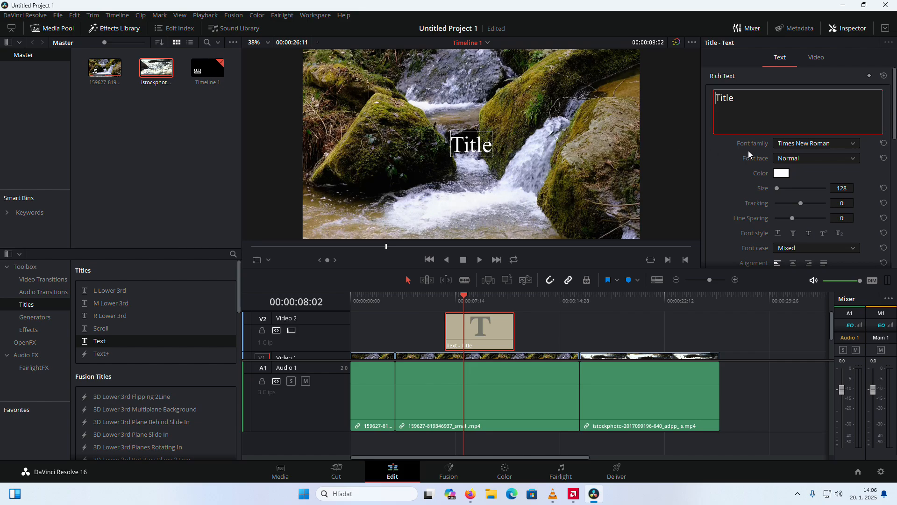
key(ctrl+a)
key(BackSpace)
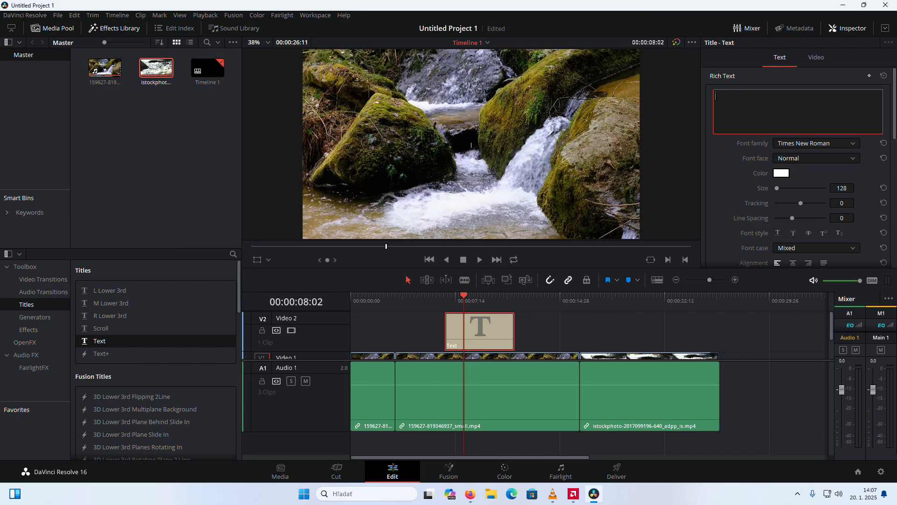
text(nature waterfall)
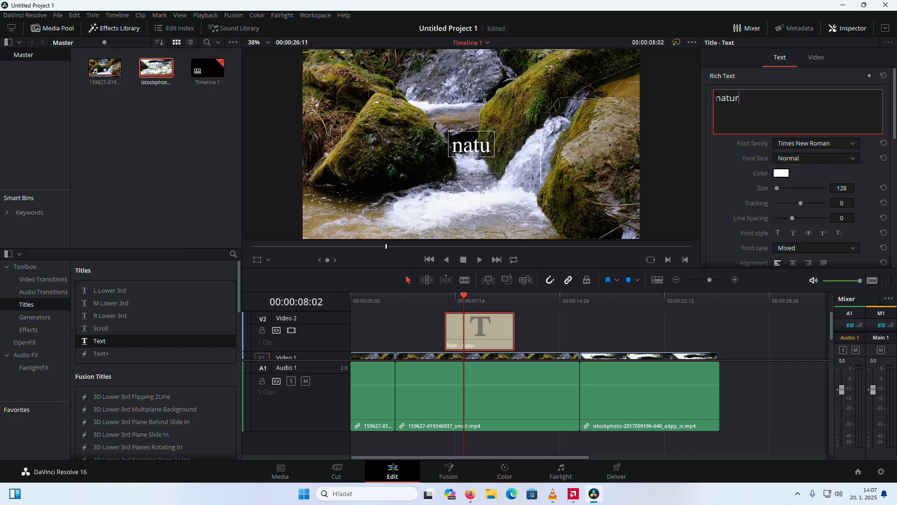
Set the title's font family to Yu Gothic UI Semibold and move the title to the upper edge of the picture
click(813, 147)
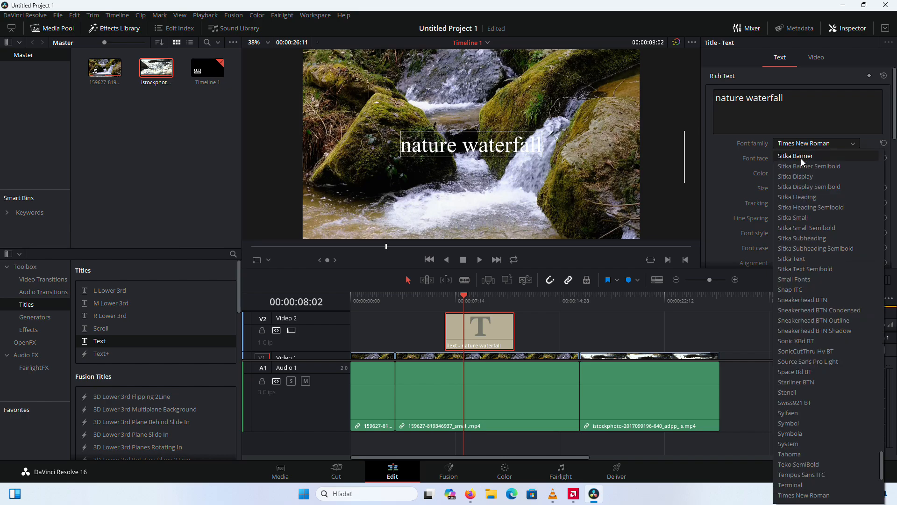
scroll(853, 411, down, 3)
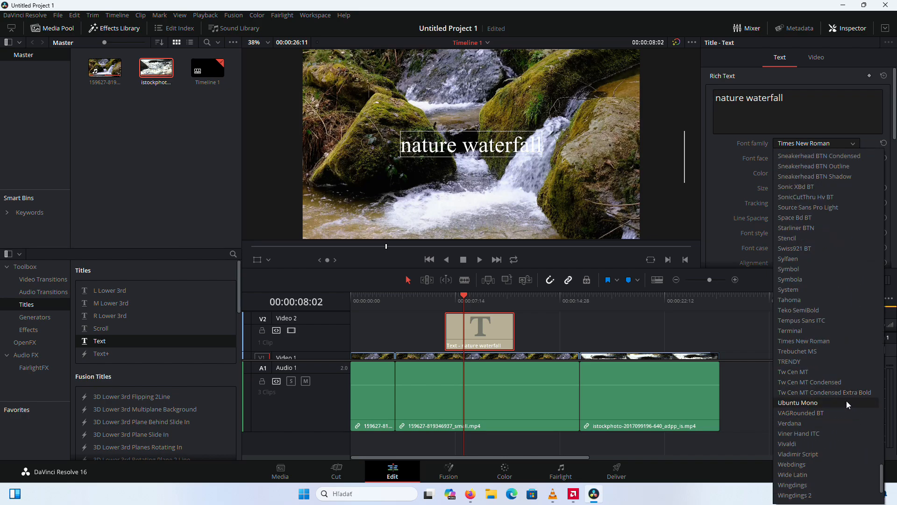
scroll(844, 405, down, 3)
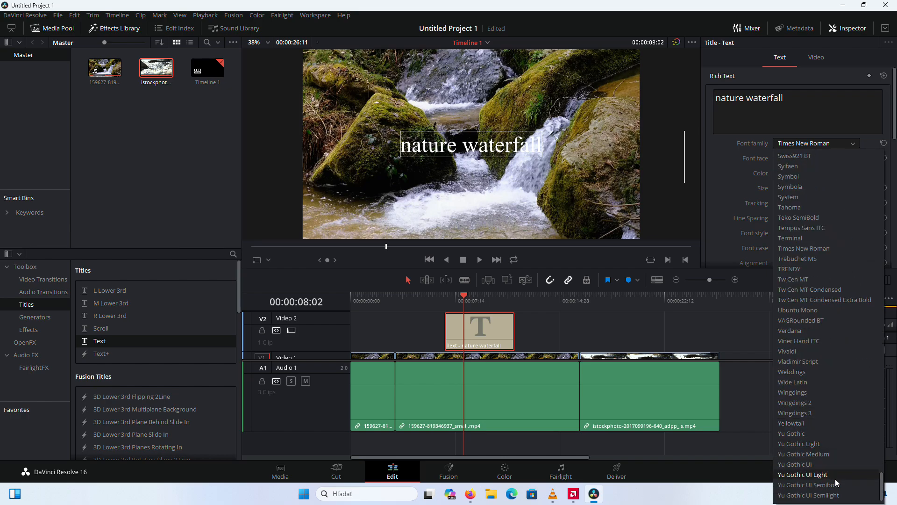
click(863, 488)
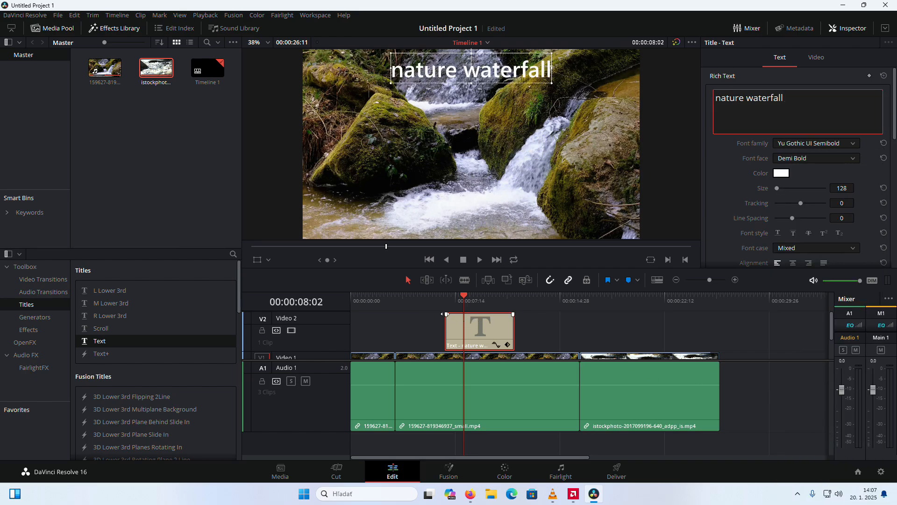
Add a short fade-in and fade-out to the title clip and play it through to check the fades
drag(446, 314, 457, 314)
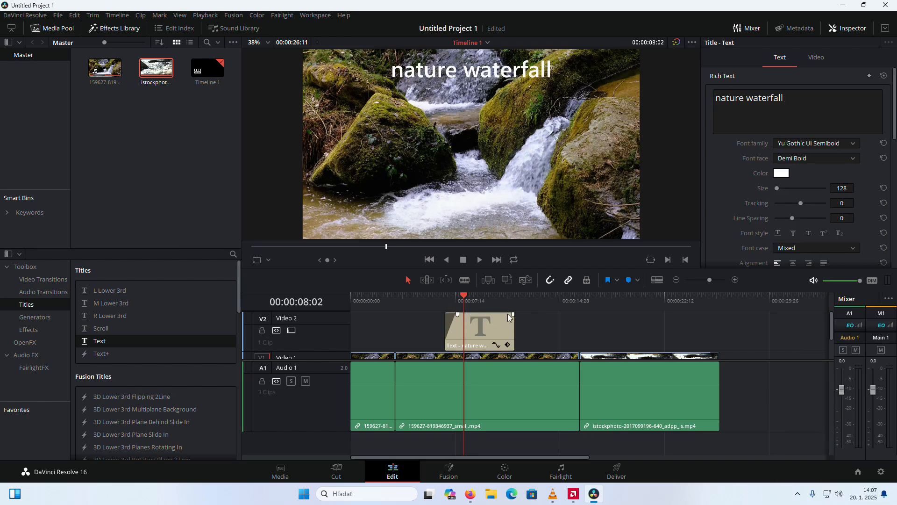
drag(514, 314, 434, 301)
key(space)
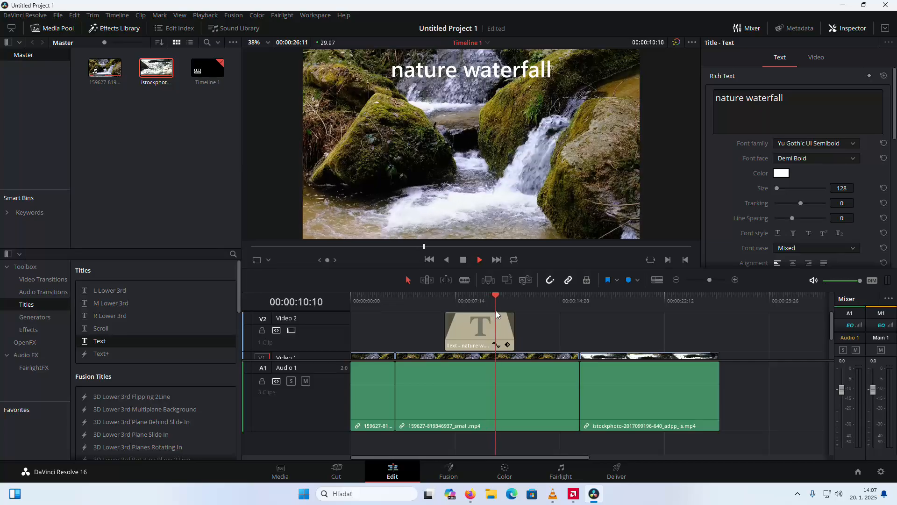
key(space)
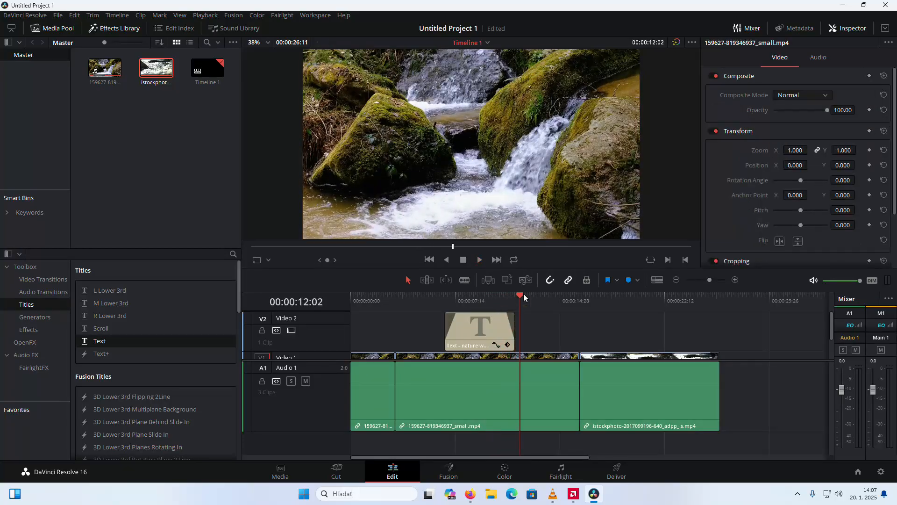
Apply a Cross Dissolve at the cut between the second waterfall segment and the istockphoto clip on Video 1
drag(522, 299, 555, 322)
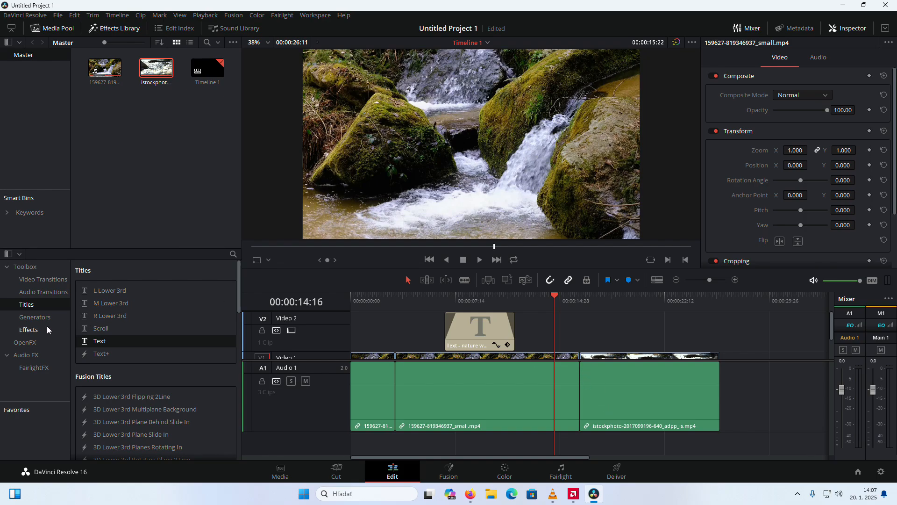
click(58, 280)
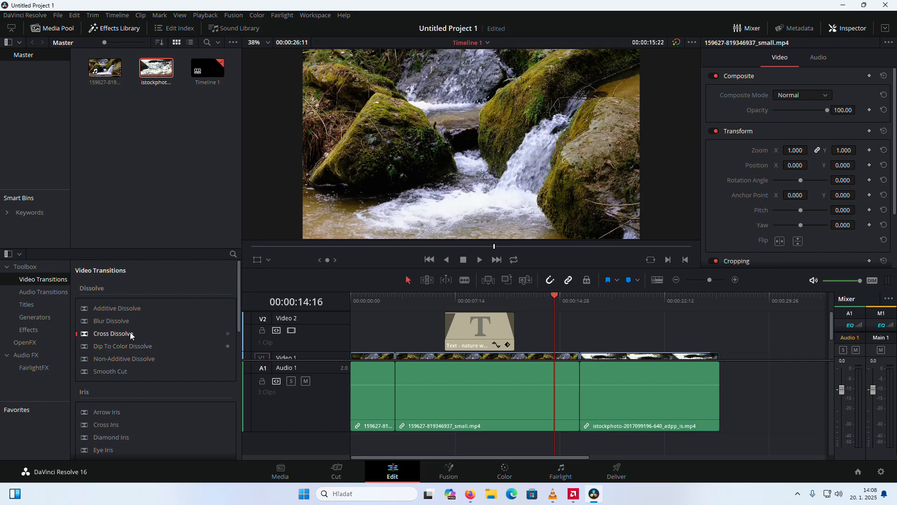
scroll(128, 324, down, 3)
scroll(140, 322, up, 3)
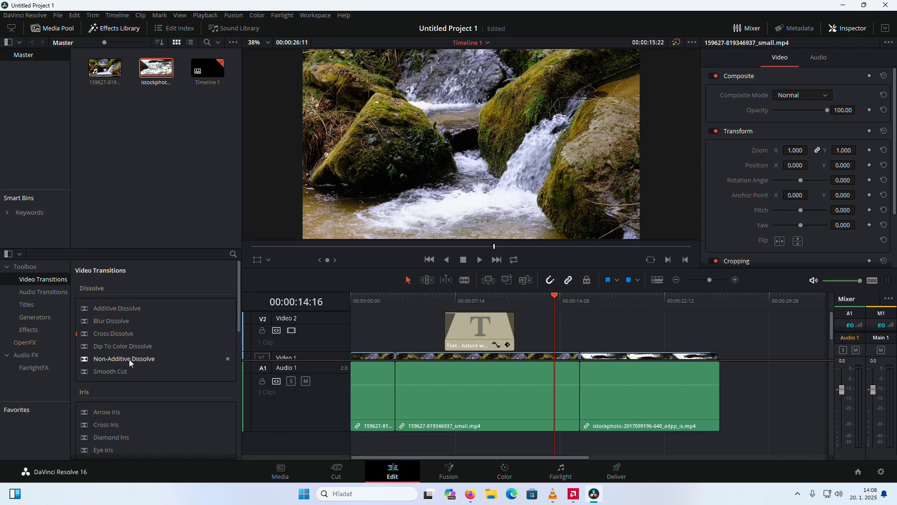
drag(121, 333, 579, 355)
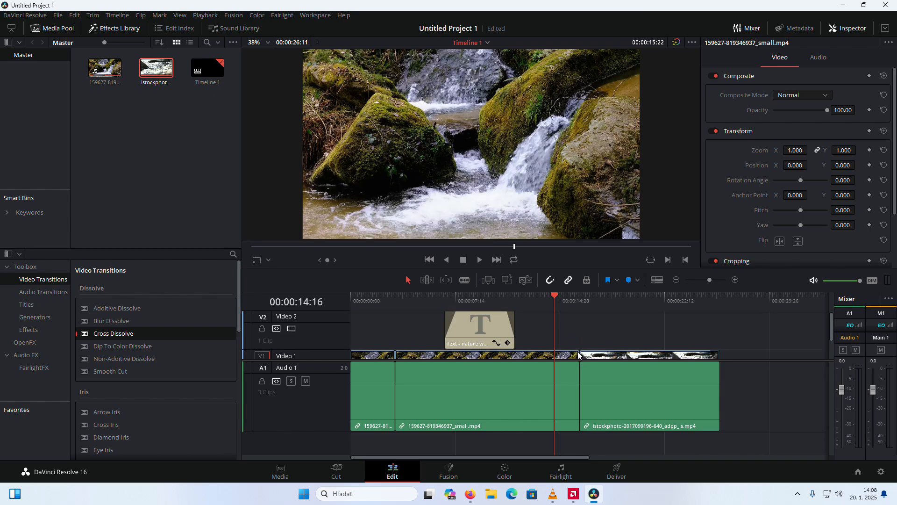
scroll(563, 351, down, 2)
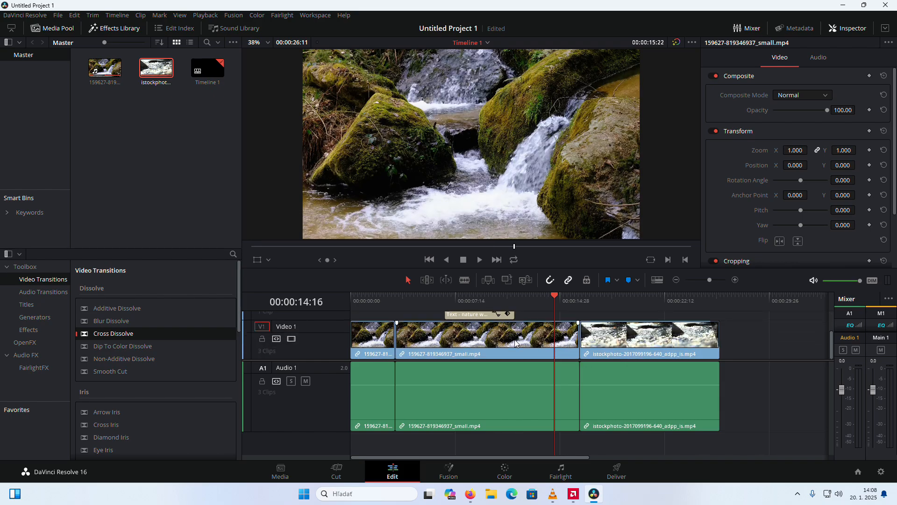
drag(134, 336, 575, 351)
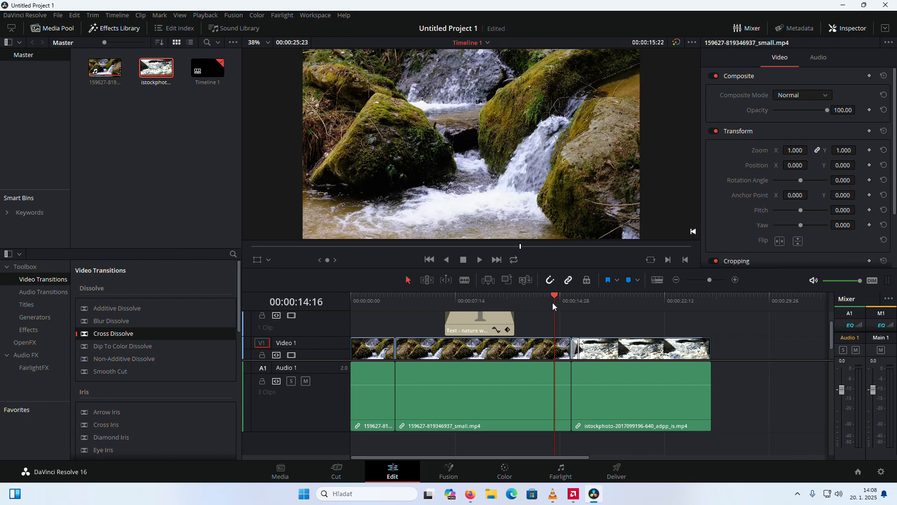
Play through the Cross Dissolve to check it and look over the other available video transitions
drag(556, 295, 542, 307)
key(space)
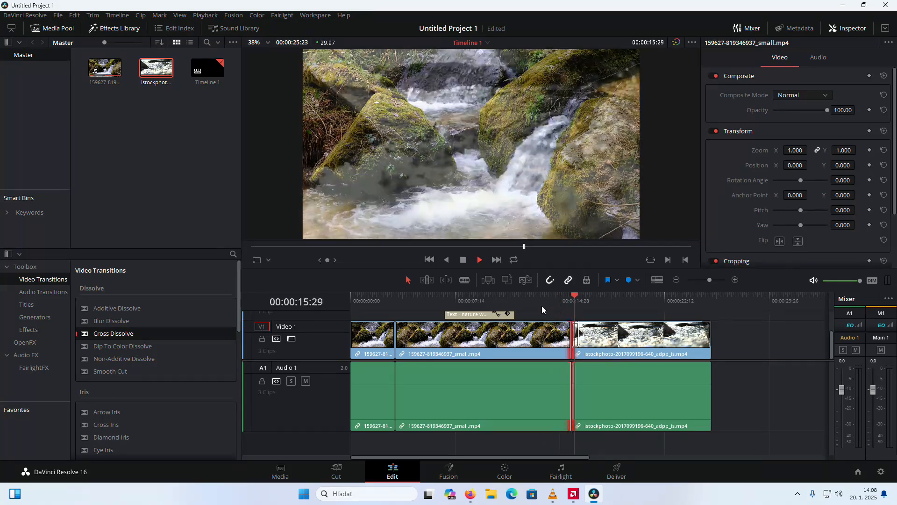
key(space)
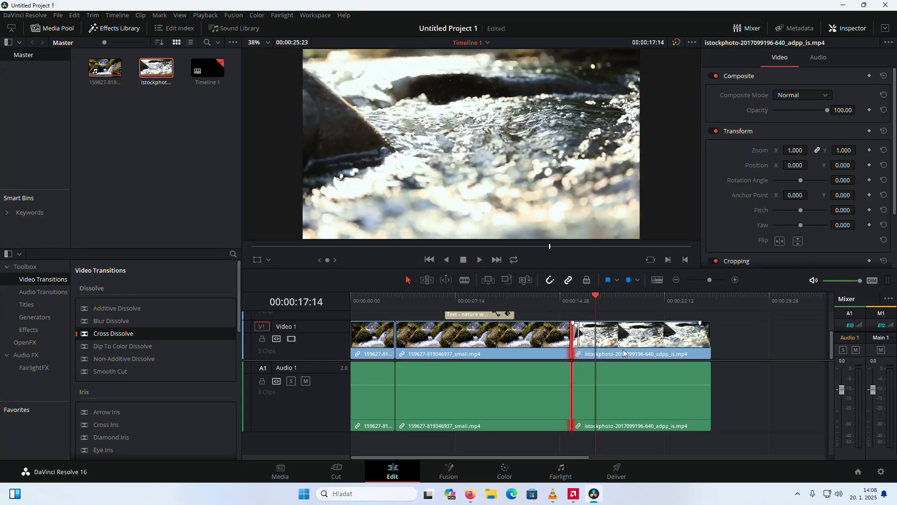
scroll(475, 344, up, 2)
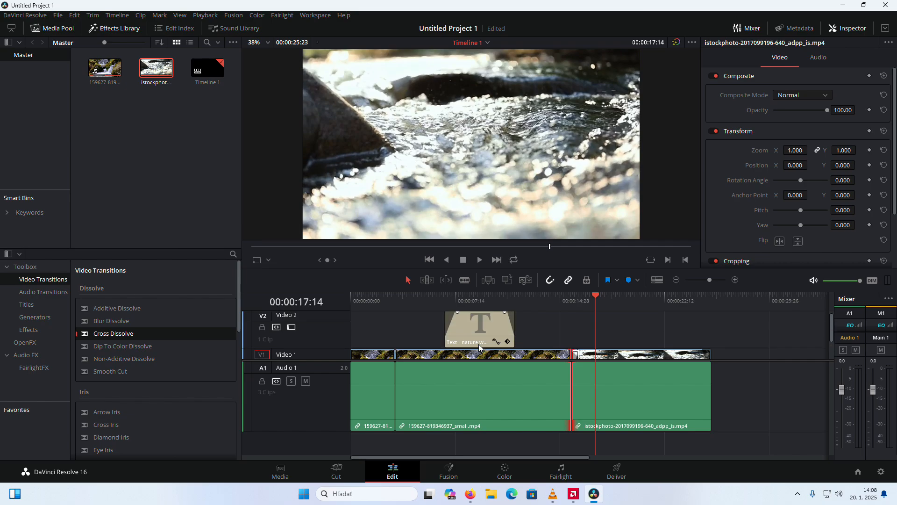
drag(598, 299, 632, 309)
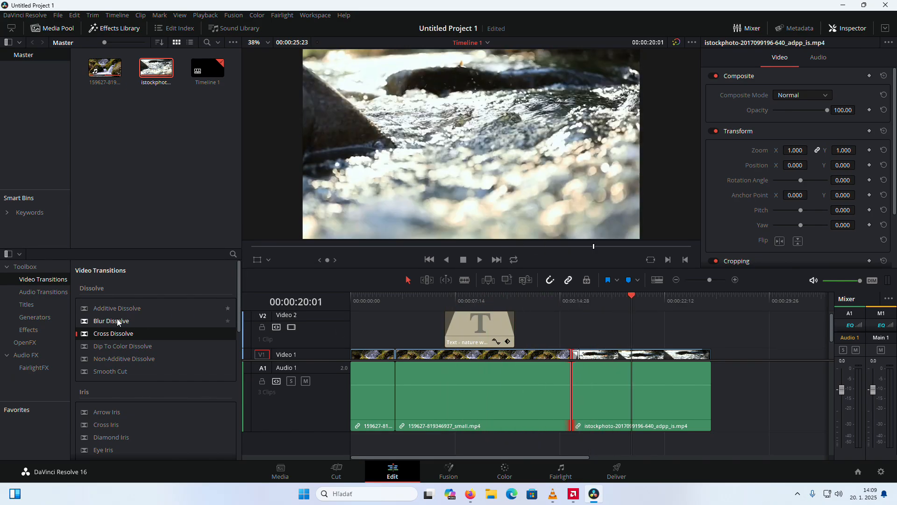
scroll(136, 414, down, 2)
scroll(427, 386, down, 2)
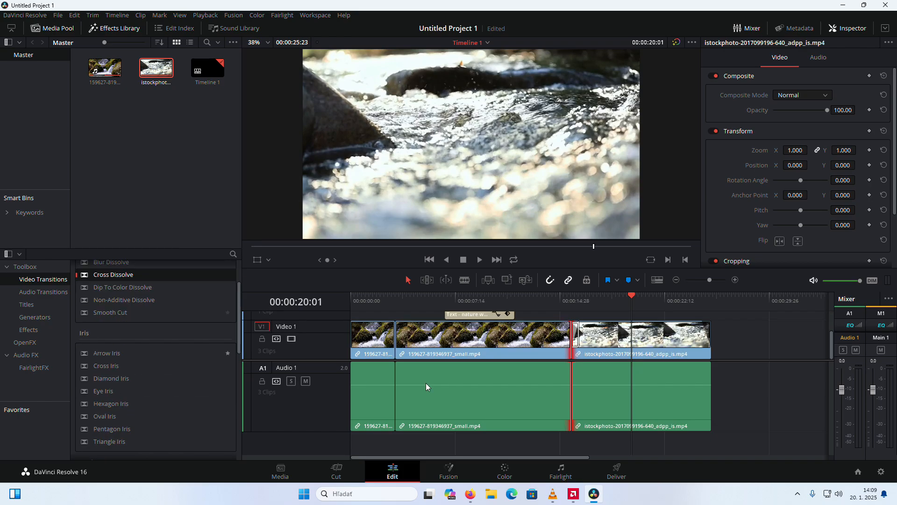
Return the playhead to the timeline start and import the "Where'd the Sun Go" music file from the downloads folder
drag(632, 296, 290, 294)
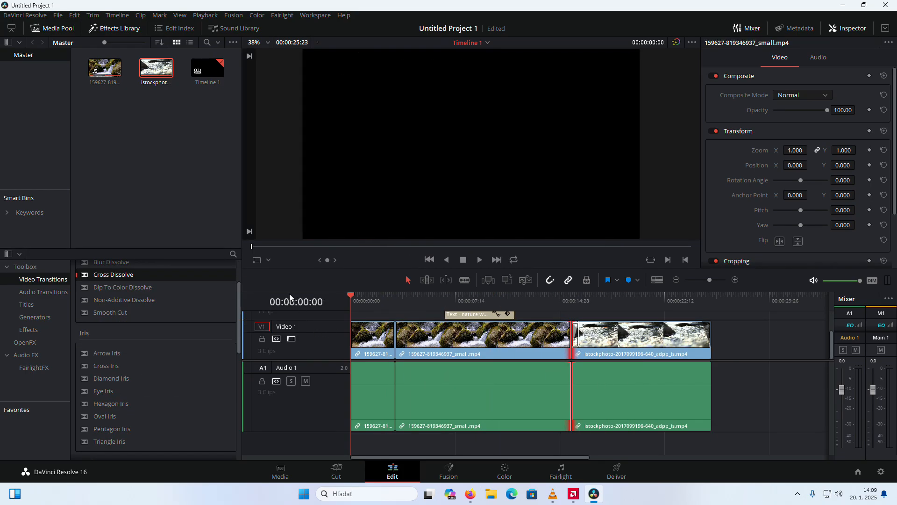
right_click(105, 150)
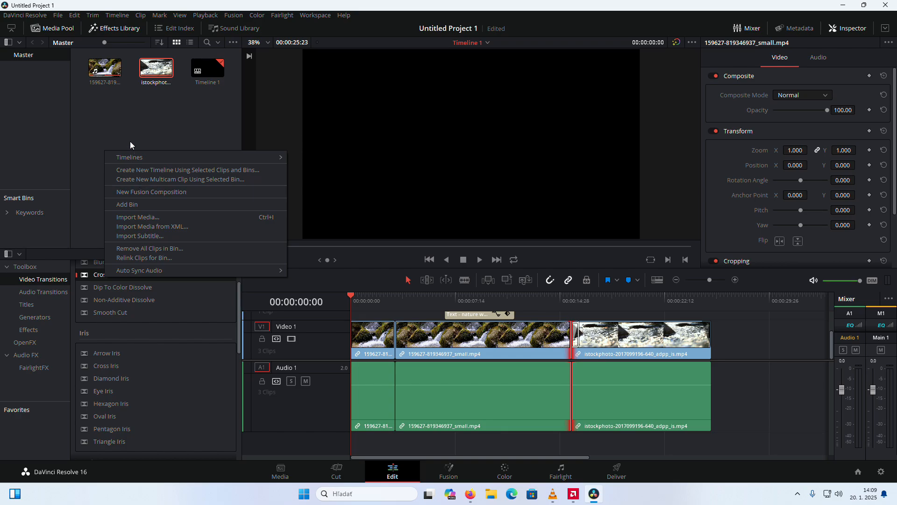
click(160, 216)
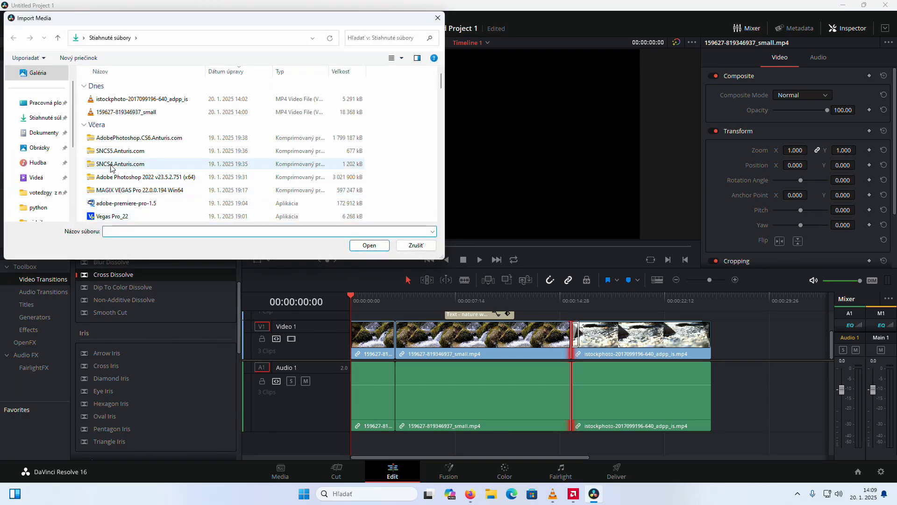
scroll(140, 107, down, 6)
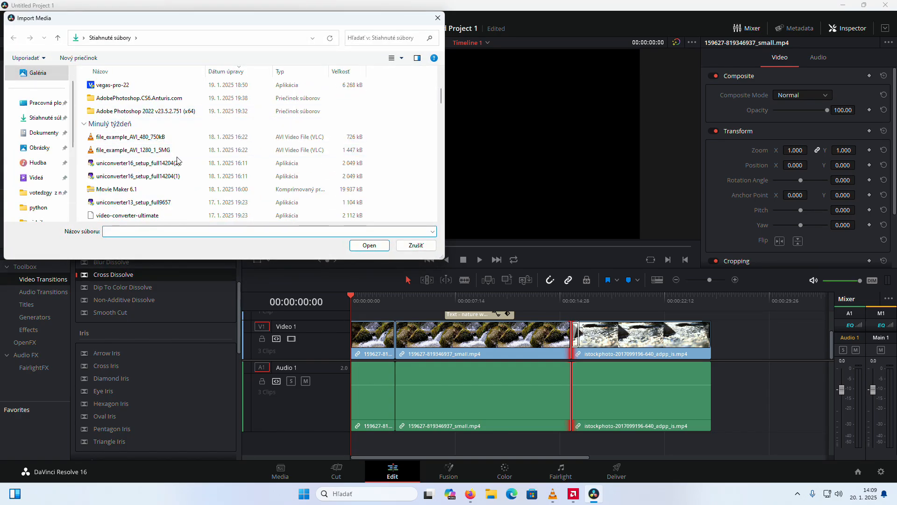
scroll(177, 161, down, 5)
scroll(226, 131, up, 3)
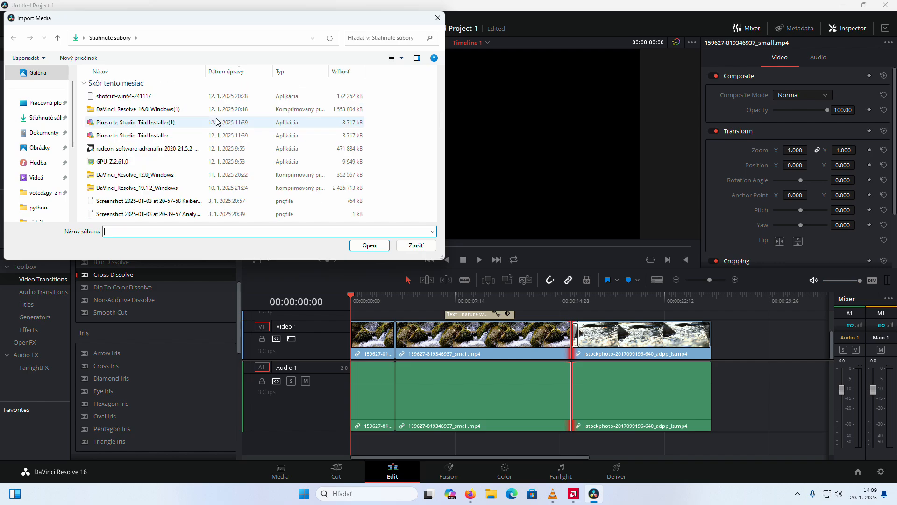
click(220, 149)
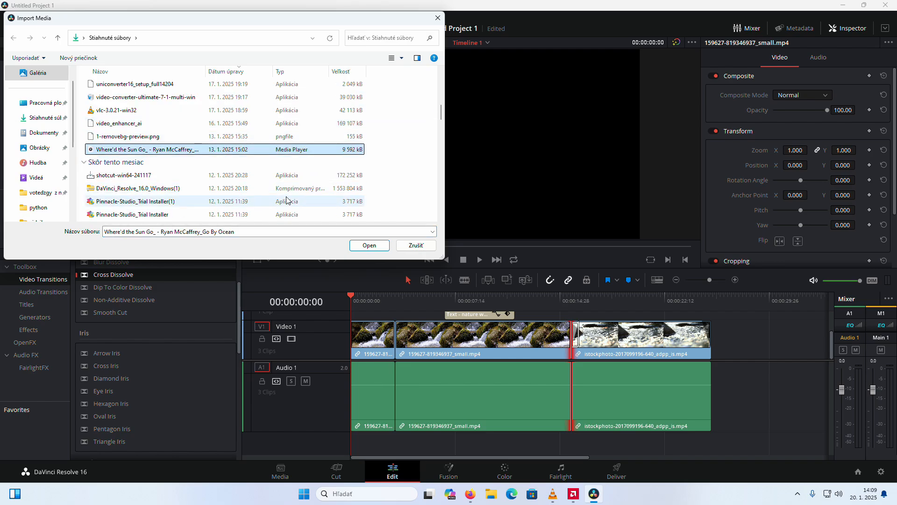
click(350, 246)
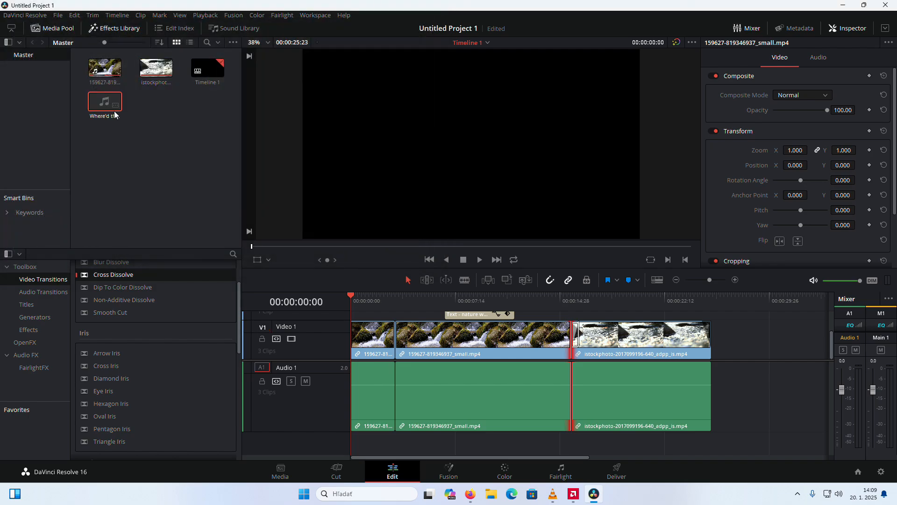
Place the imported music on a new audio track below Audio 1, starting at 00:00:00:00, and play the opening seconds
drag(114, 114, 354, 451)
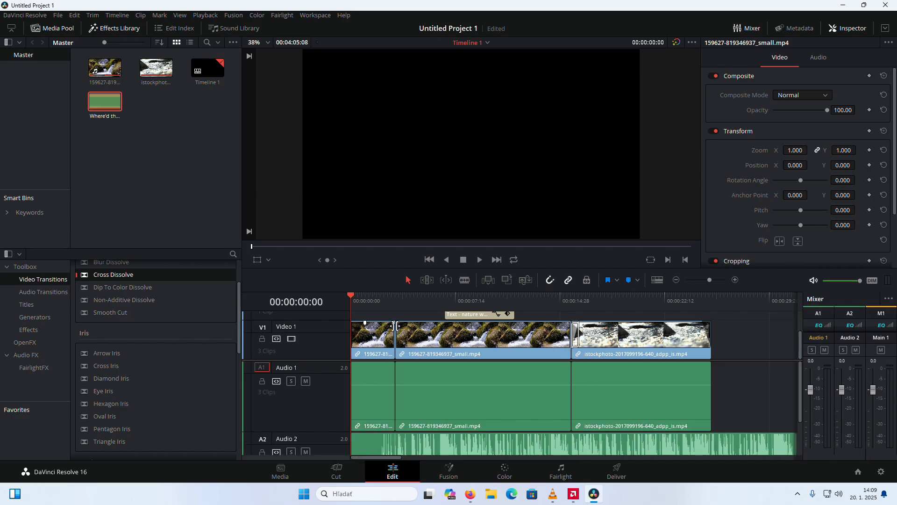
key(space)
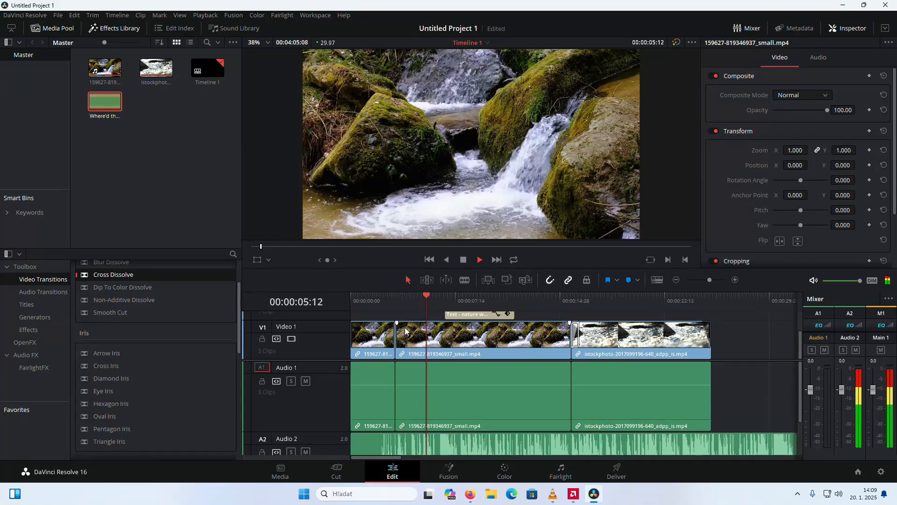
key(space)
Cut the music clip at the end of the video, 00:00:25:23, and delete the part beyond it
drag(439, 295, 719, 353)
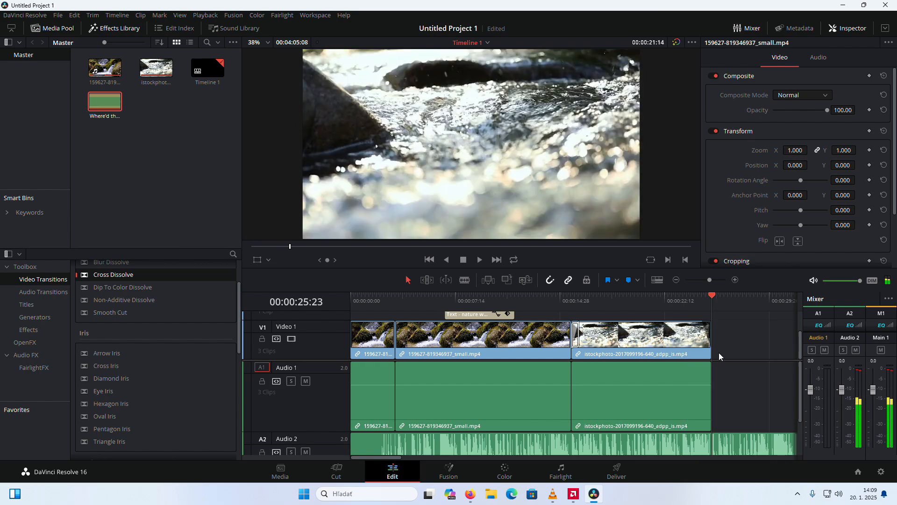
key(b)
click(714, 445)
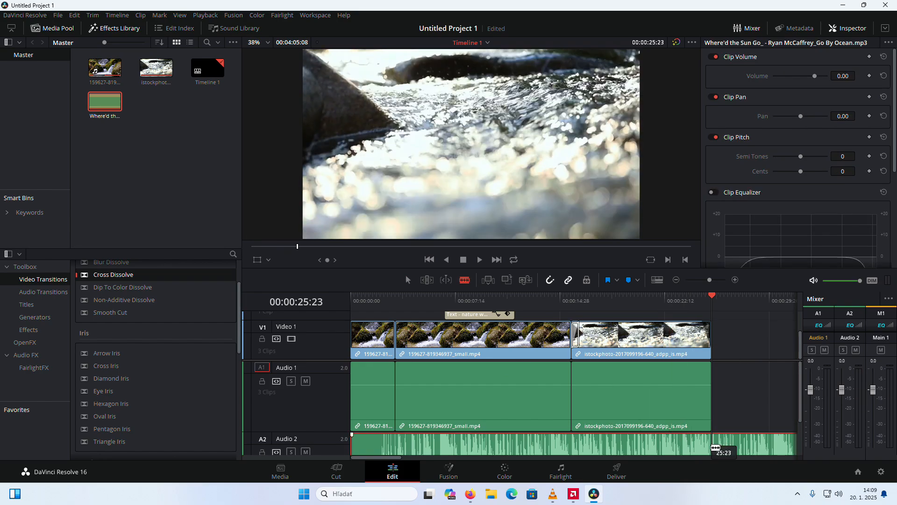
click(408, 279)
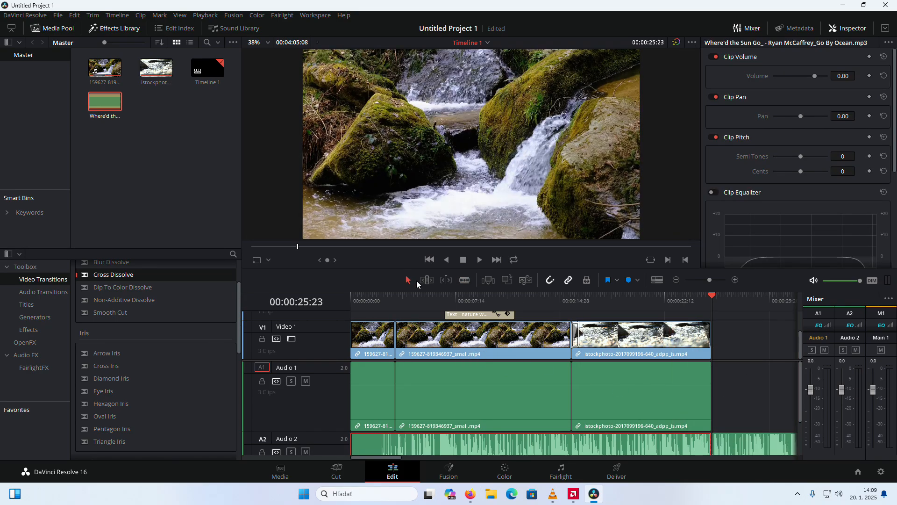
click(730, 439)
key(Delete)
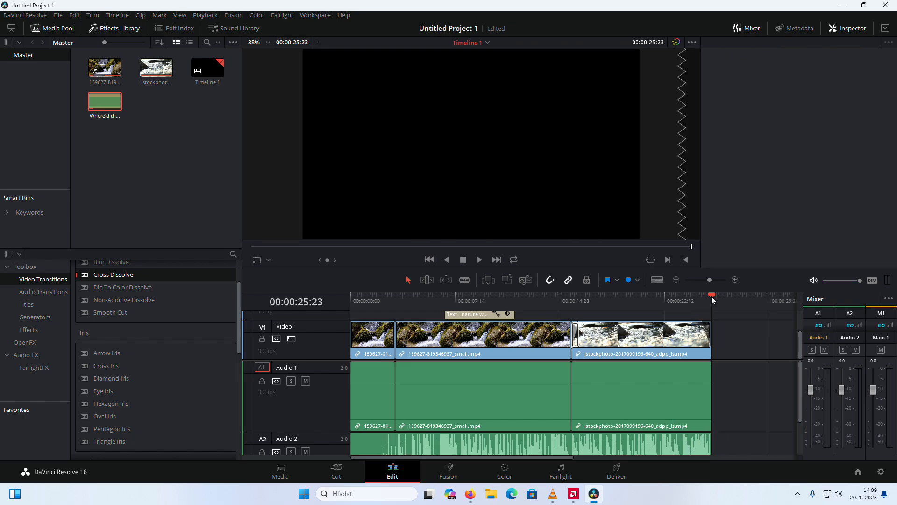
Add a fade-in of about 3 s and a short fade-out to the music clip and play from the start to check them
drag(712, 296, 390, 377)
click(359, 439)
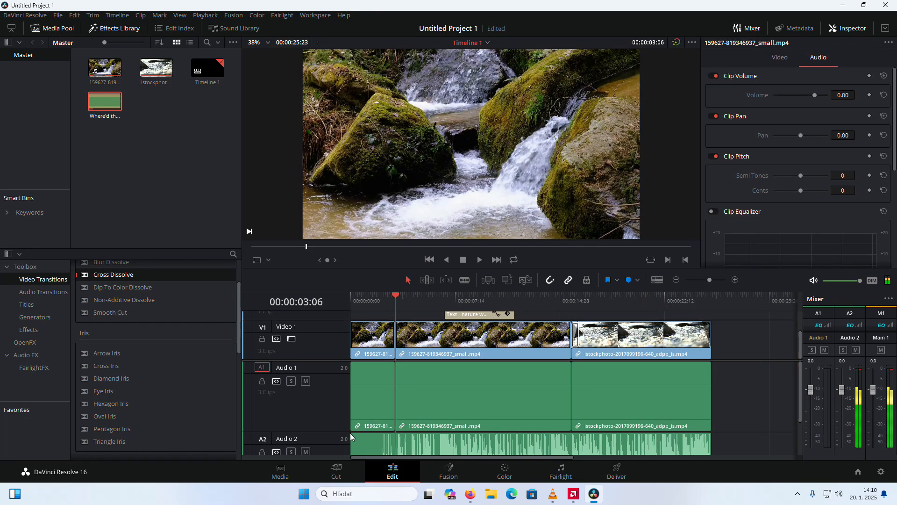
drag(351, 433, 364, 434)
drag(706, 434, 701, 434)
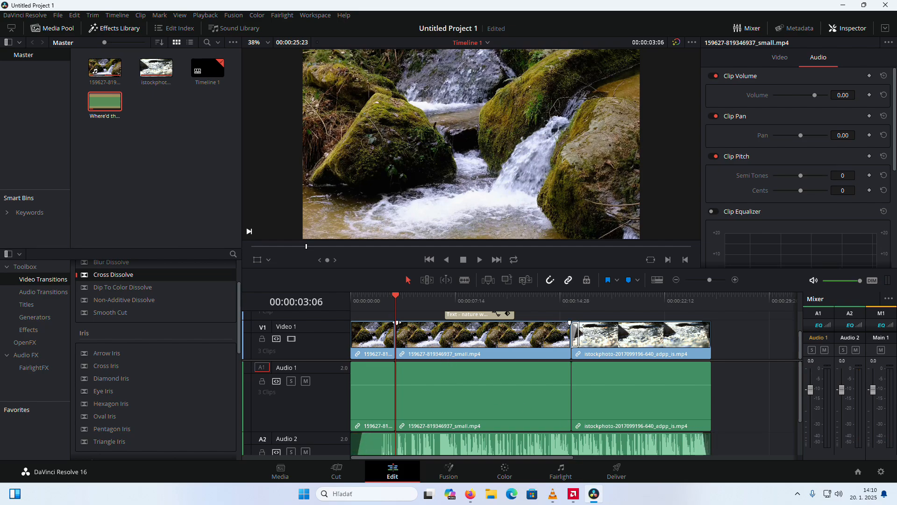
drag(396, 298, 338, 316)
key(space)
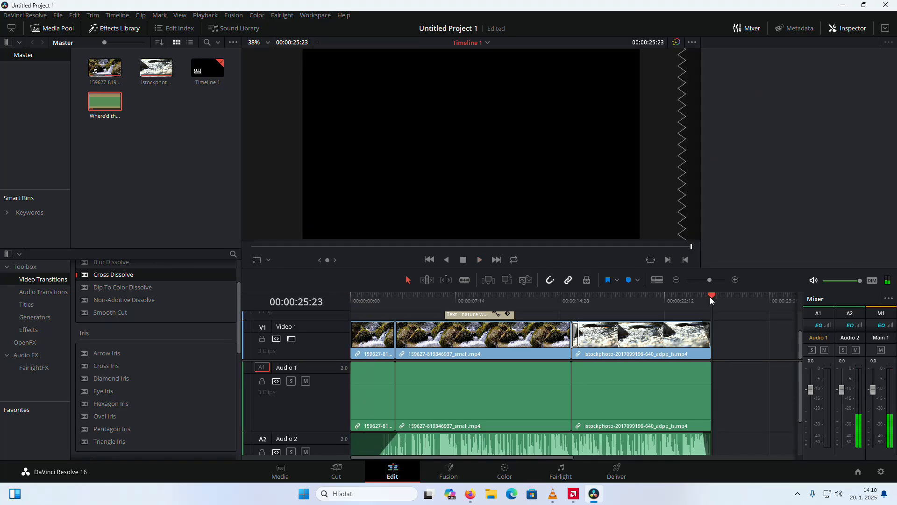
drag(711, 296, 334, 347)
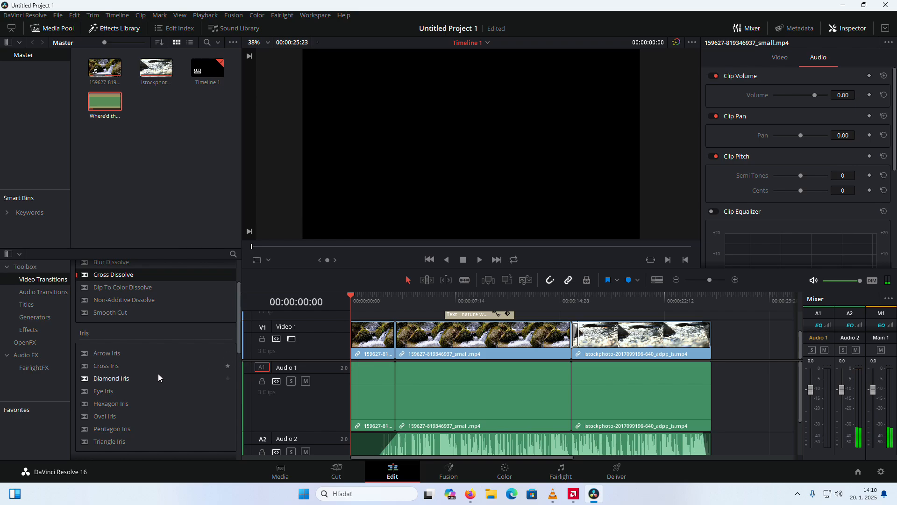
scroll(160, 375, down, 3)
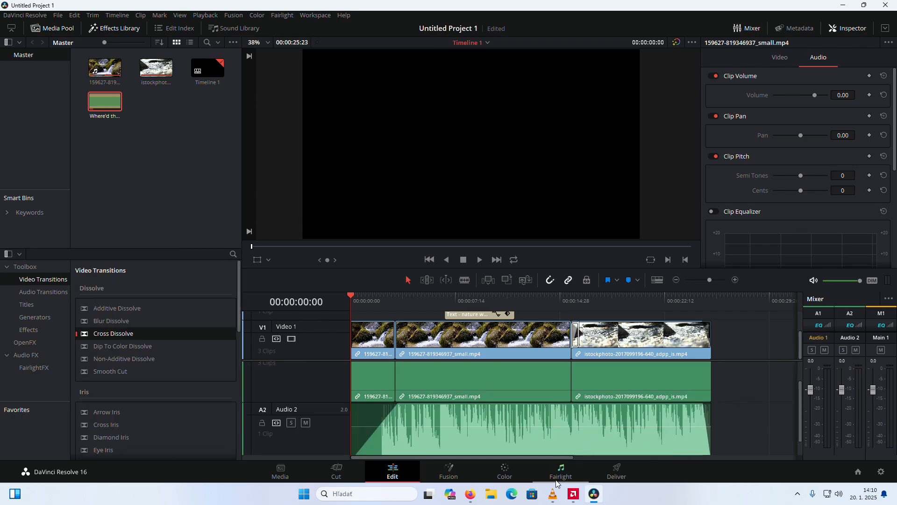
Look over the Fairlight, Color, Fusion and Media pages and return to the Edit page
click(559, 472)
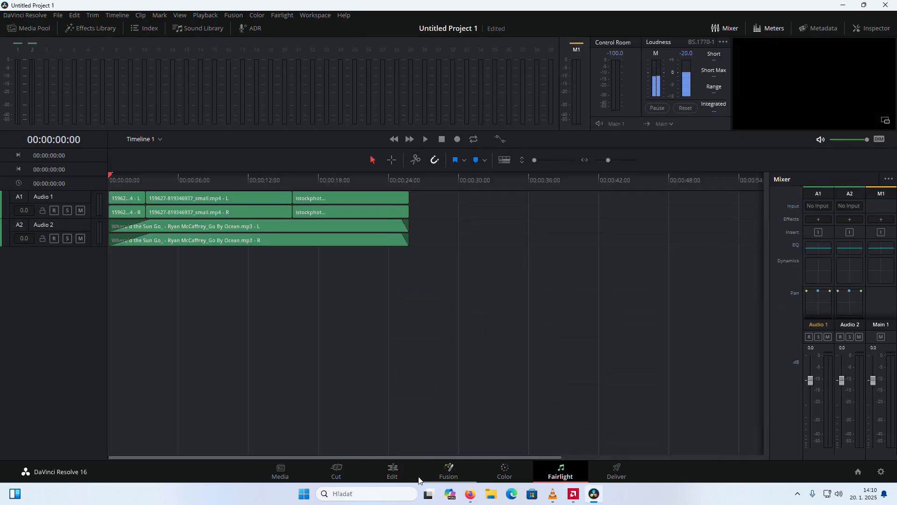
click(505, 471)
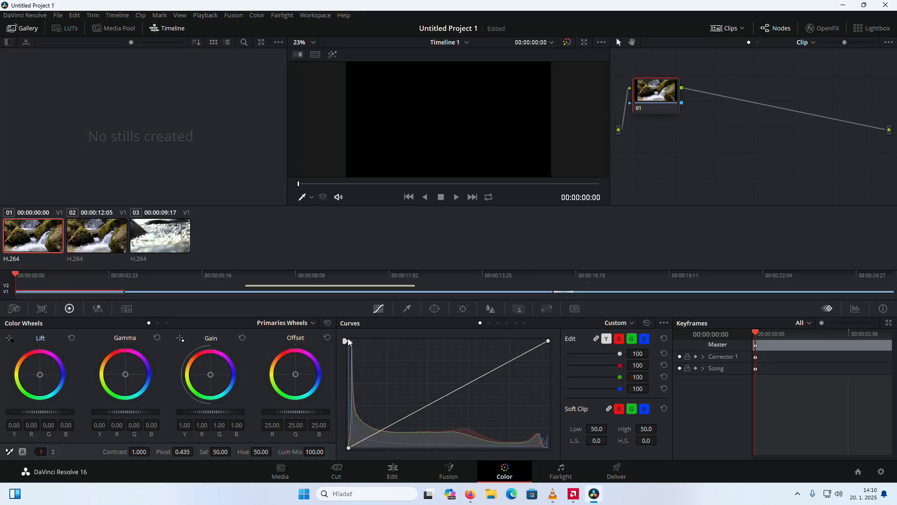
drag(348, 339, 396, 320)
click(452, 468)
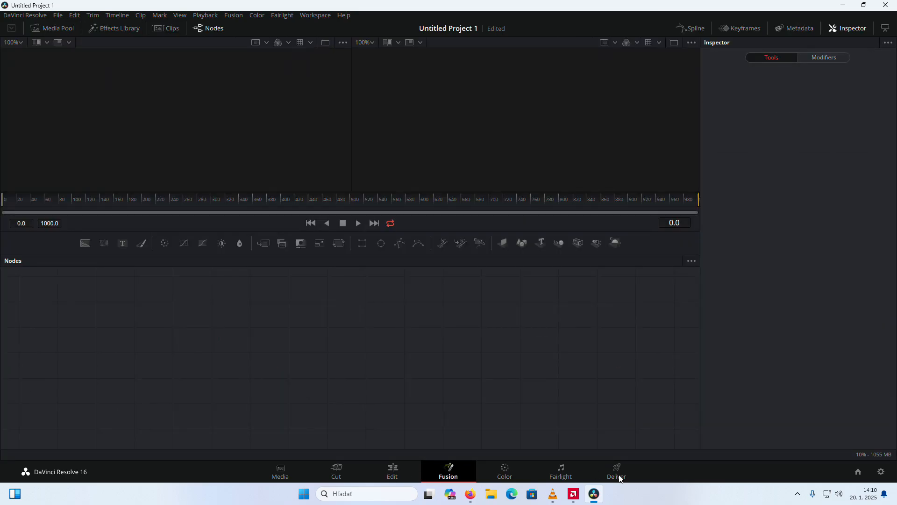
key(shift+2)
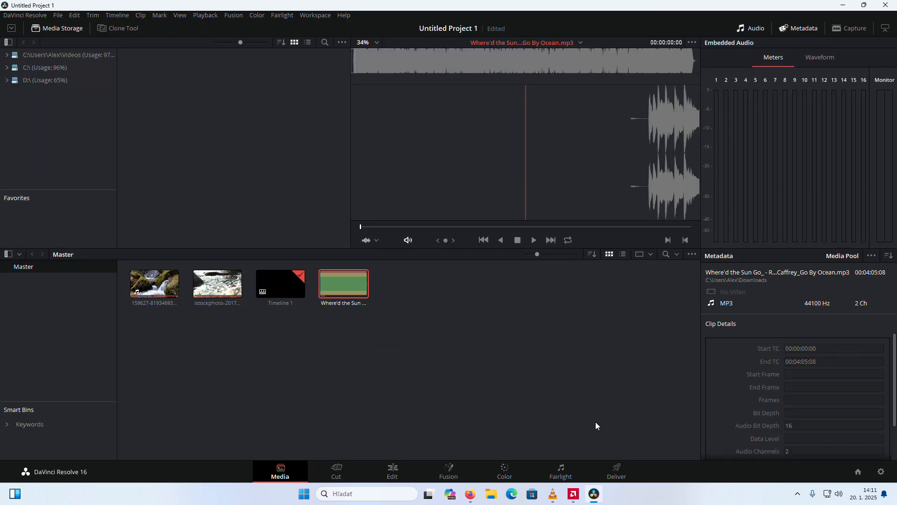
click(391, 479)
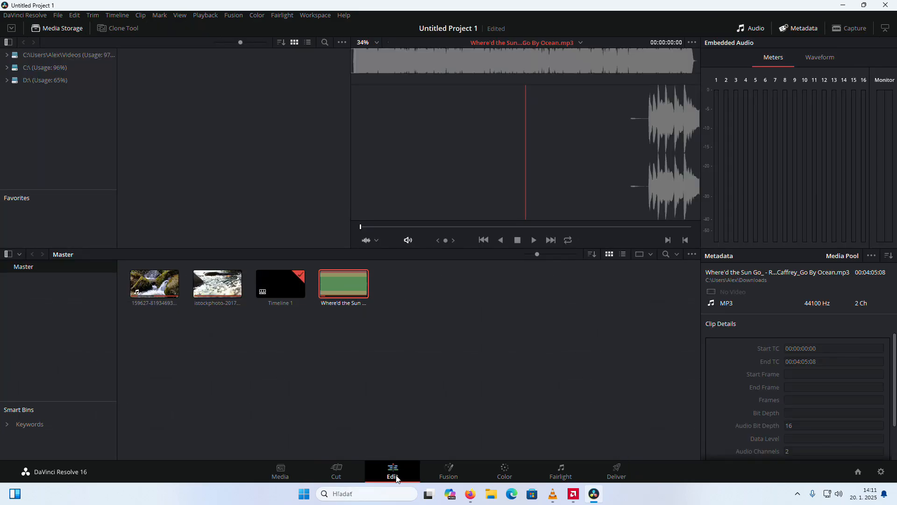